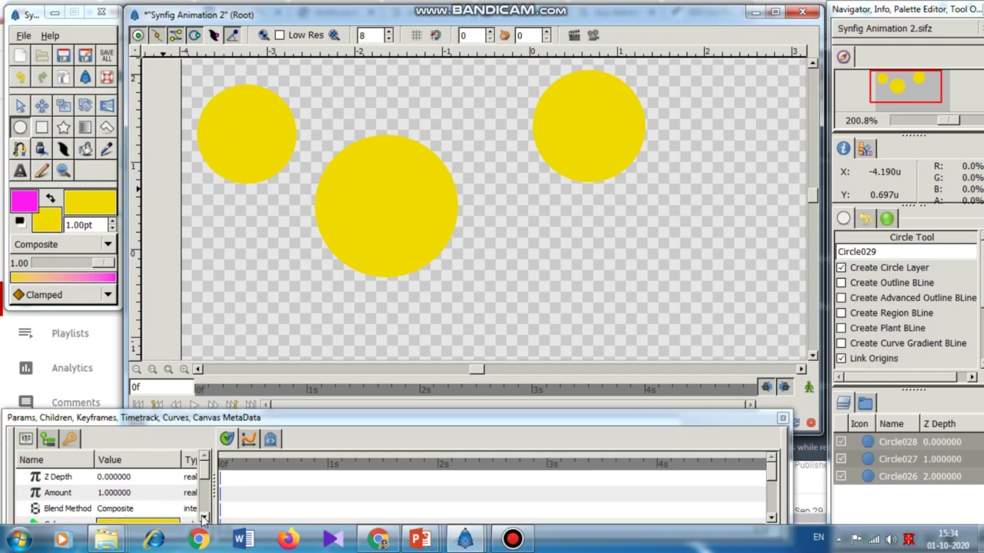
Step: Fill the upper-left yellow circle with bright red from the palette using the Fill tool
scroll(206, 515, "down", 1)
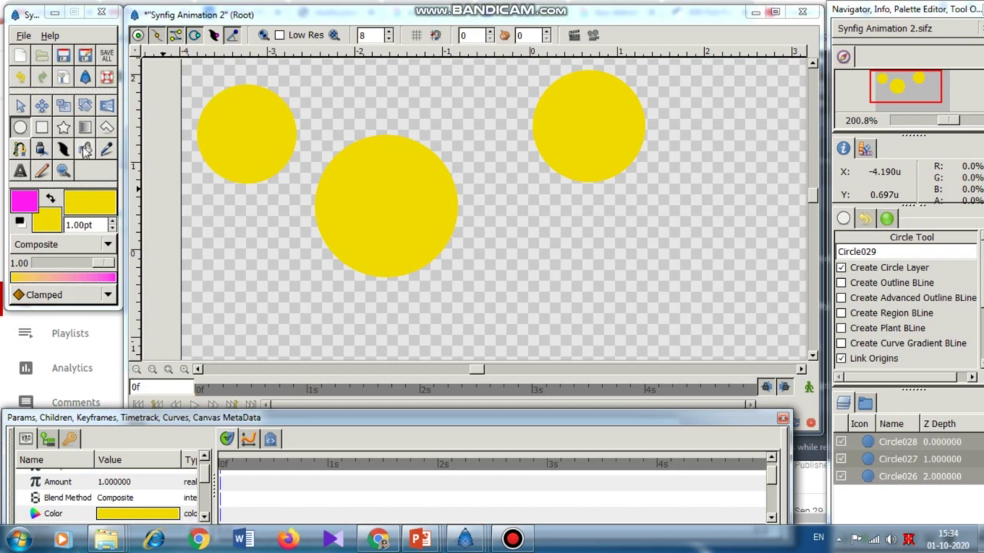
left_click(84, 150)
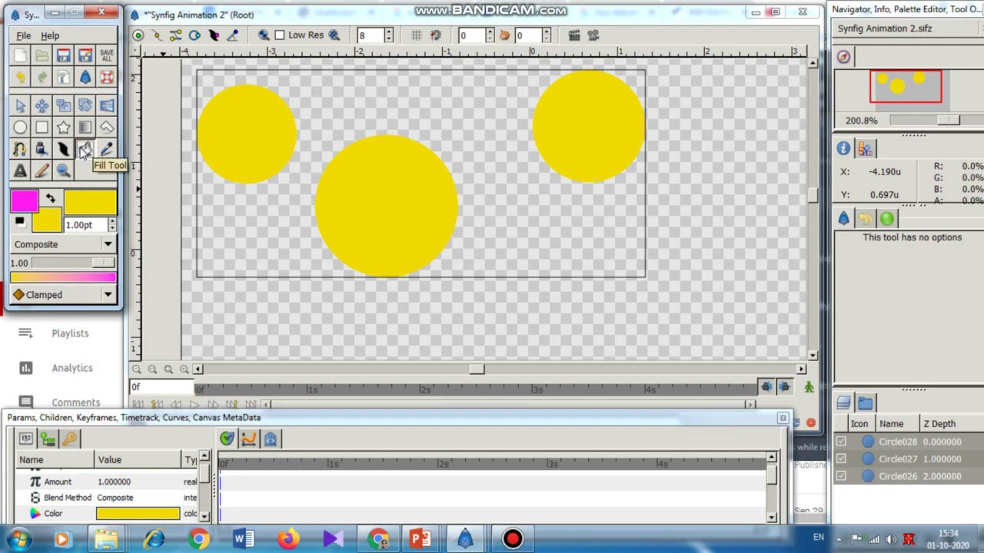
left_click(867, 150)
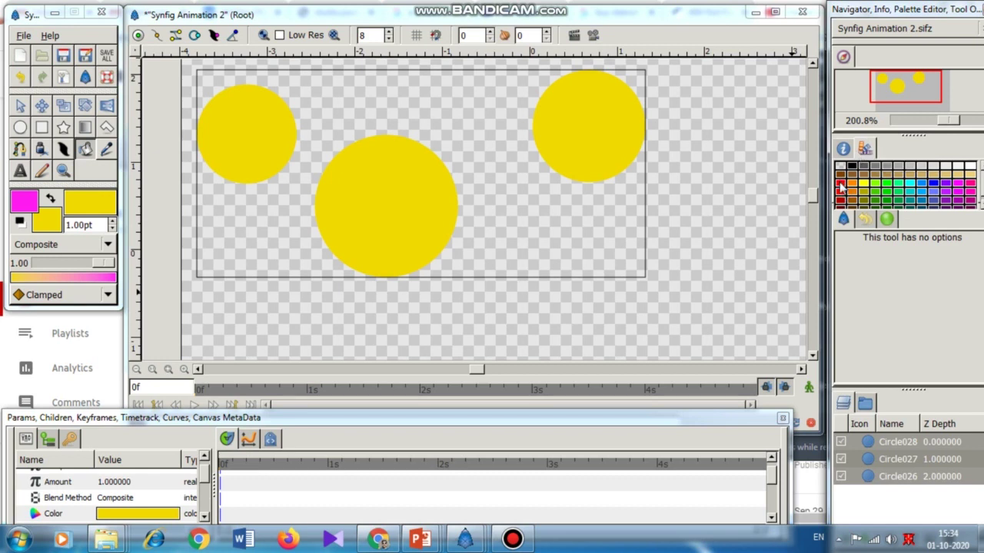
left_click(841, 186)
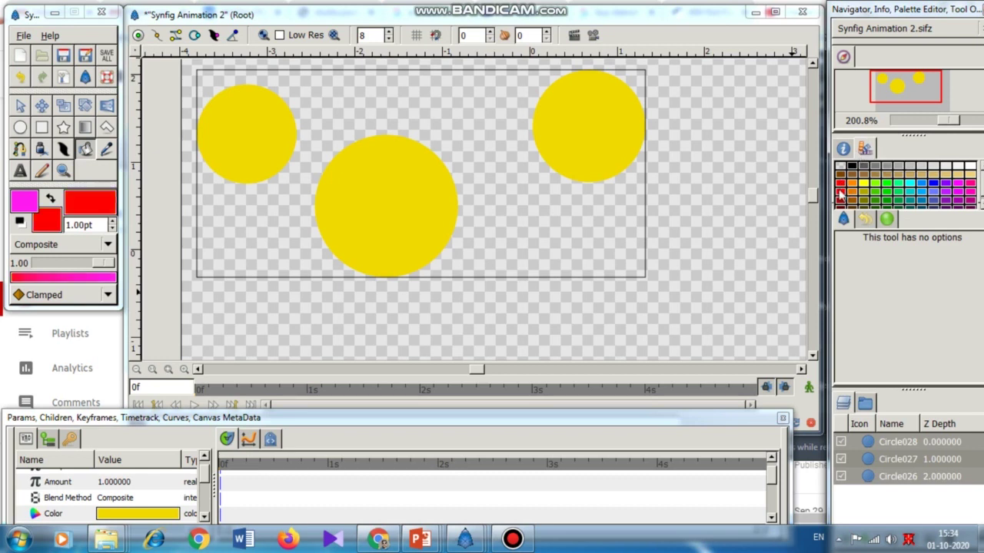
left_click(247, 137)
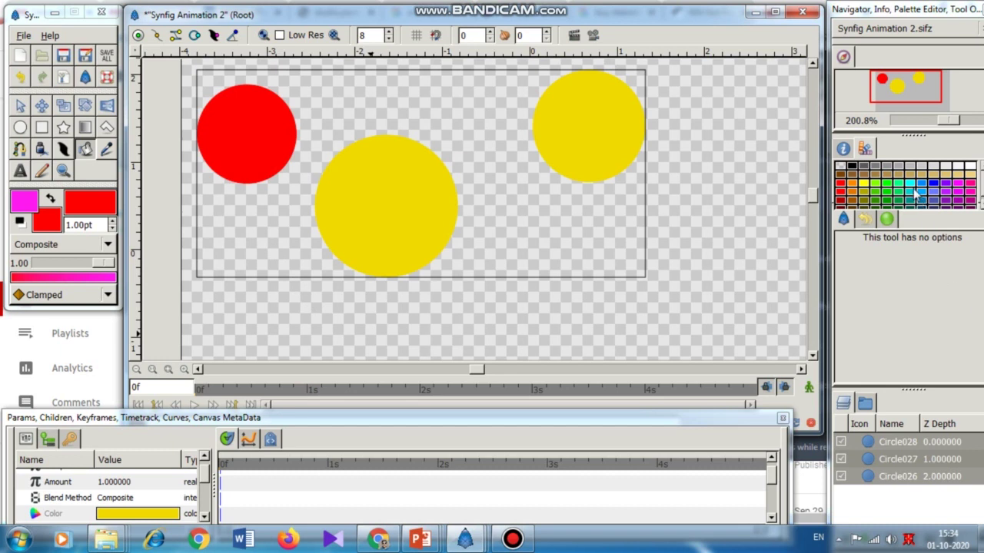
Step: Fill the large middle circle with cyan from the colour palette
left_click(909, 186)
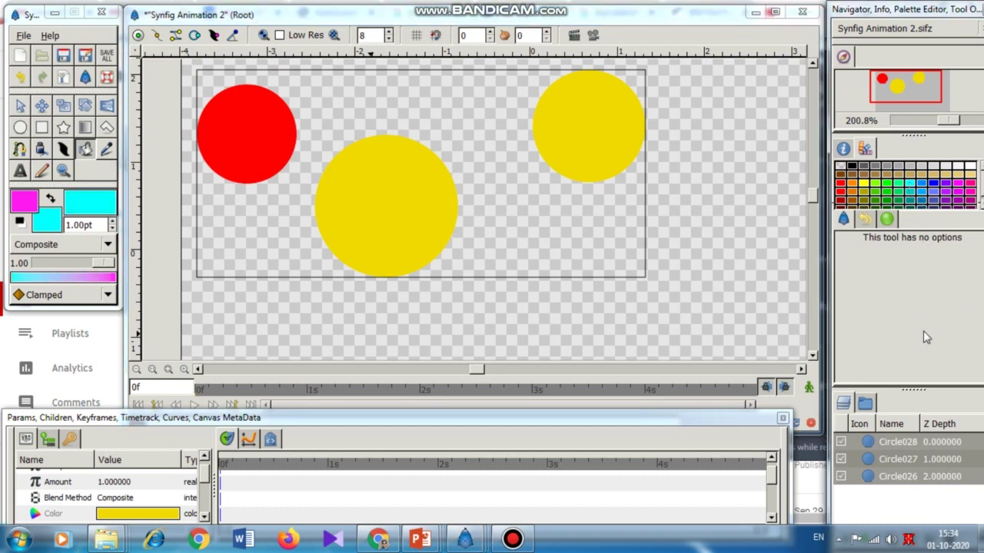
left_click(922, 189)
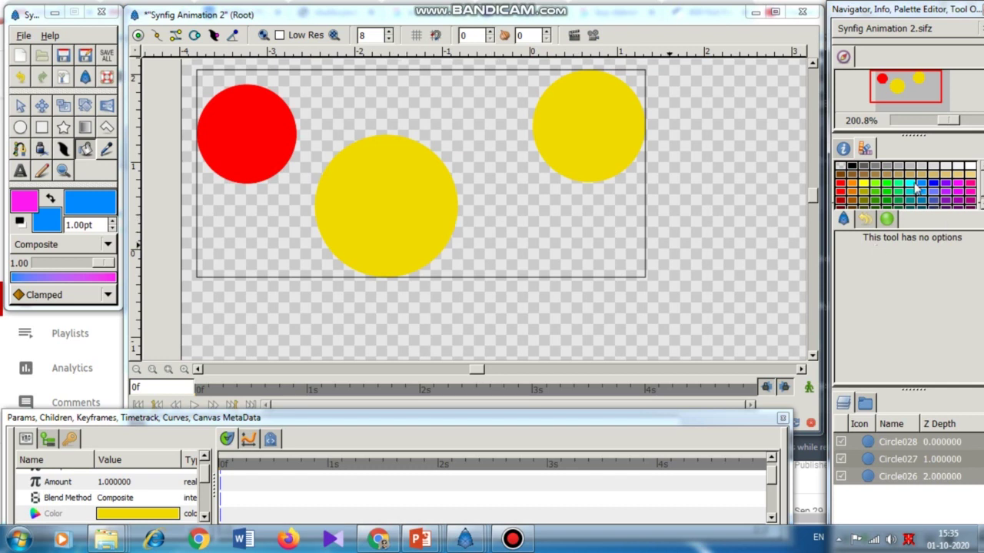
left_click(916, 189)
left_click(404, 201)
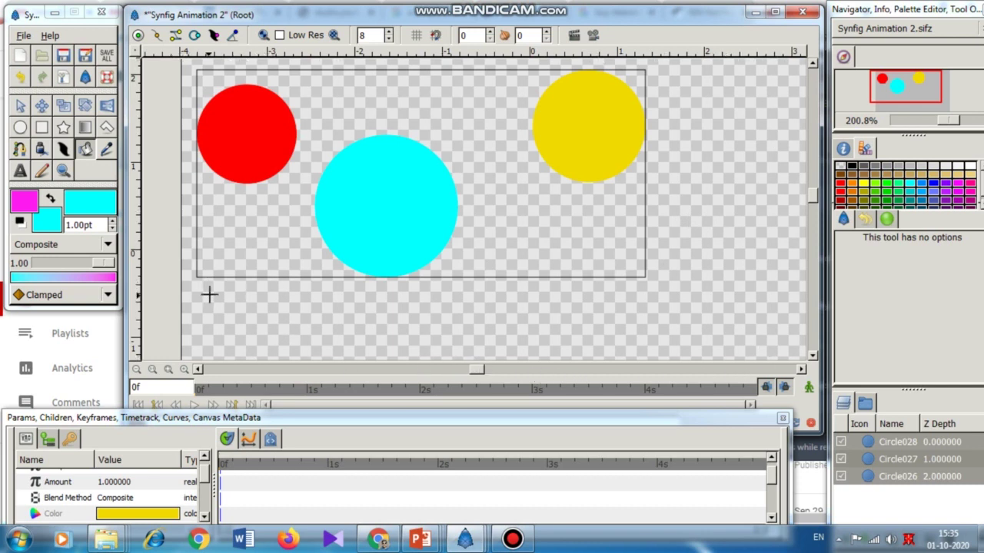
Step: Draw a small-radius Spiral gradient blending blue (0000ff) and magenta over the circles, centred just right of the large circle
left_click(86, 129)
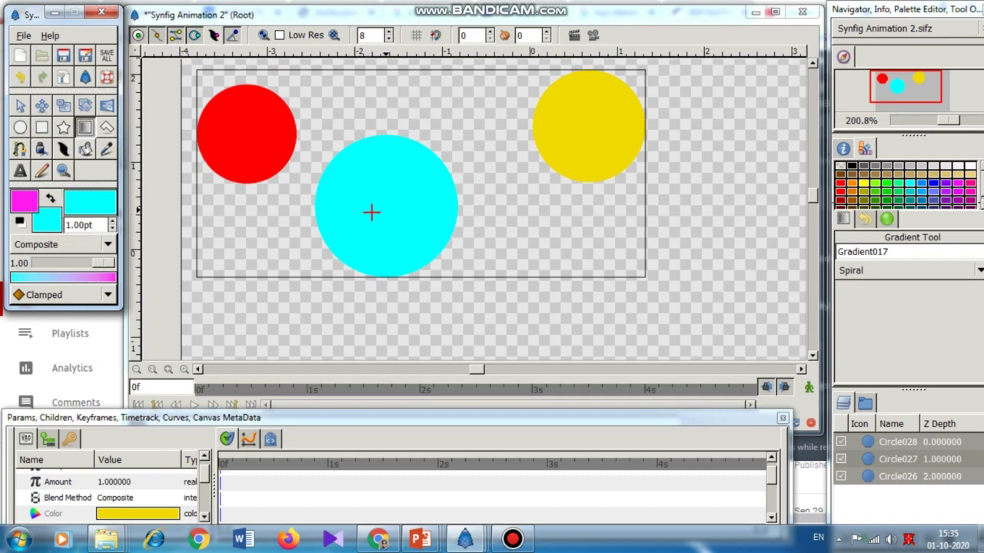
double_click(44, 223)
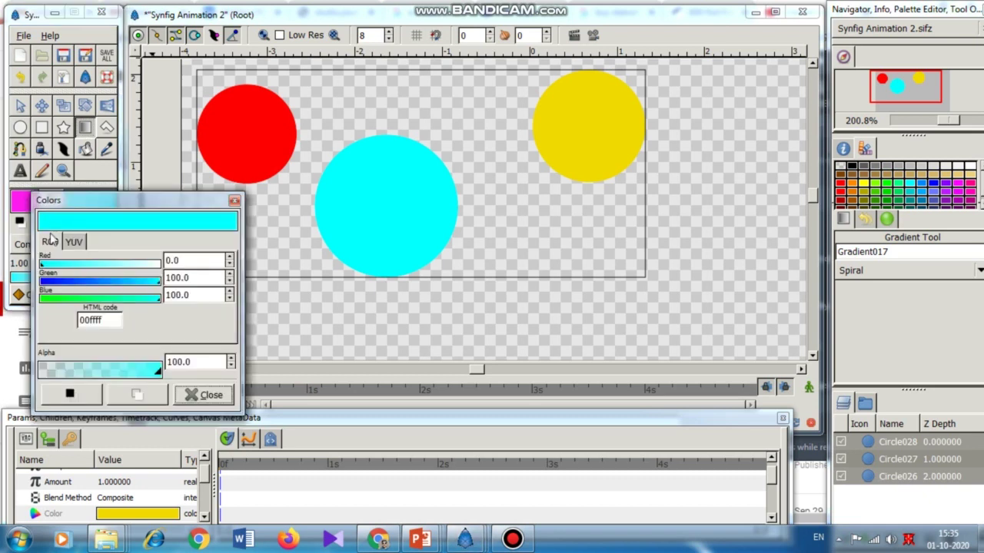
left_click(43, 282)
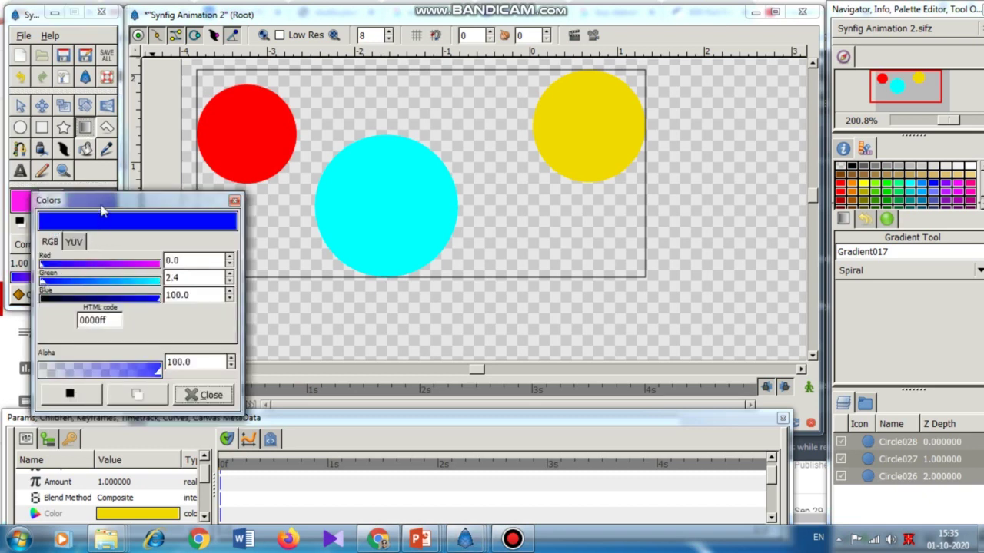
left_click(206, 395)
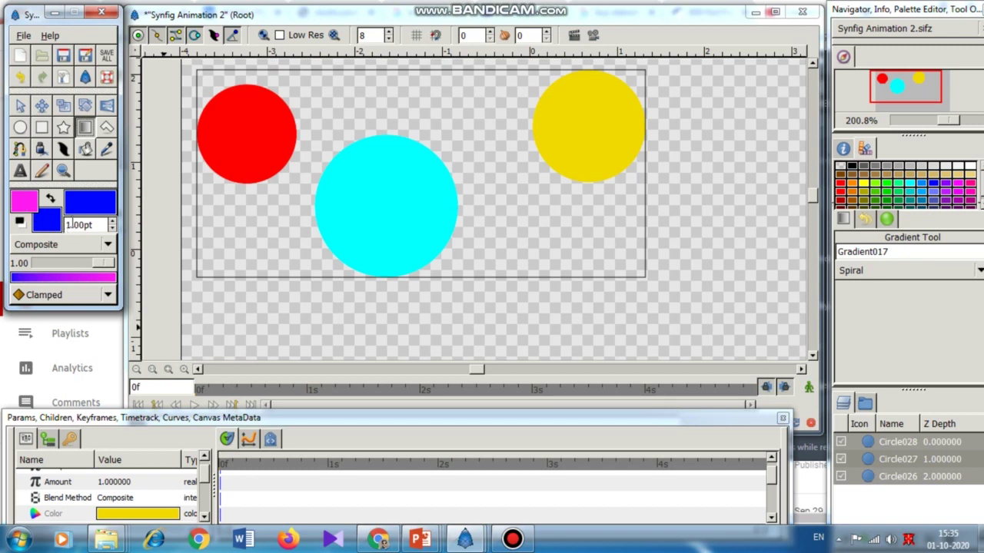
left_click(856, 270)
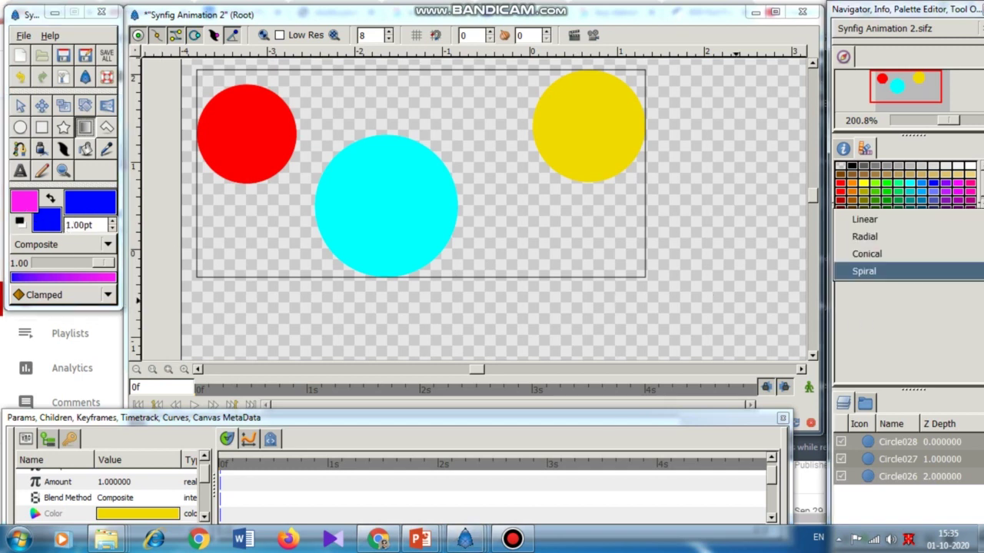
left_click(874, 273)
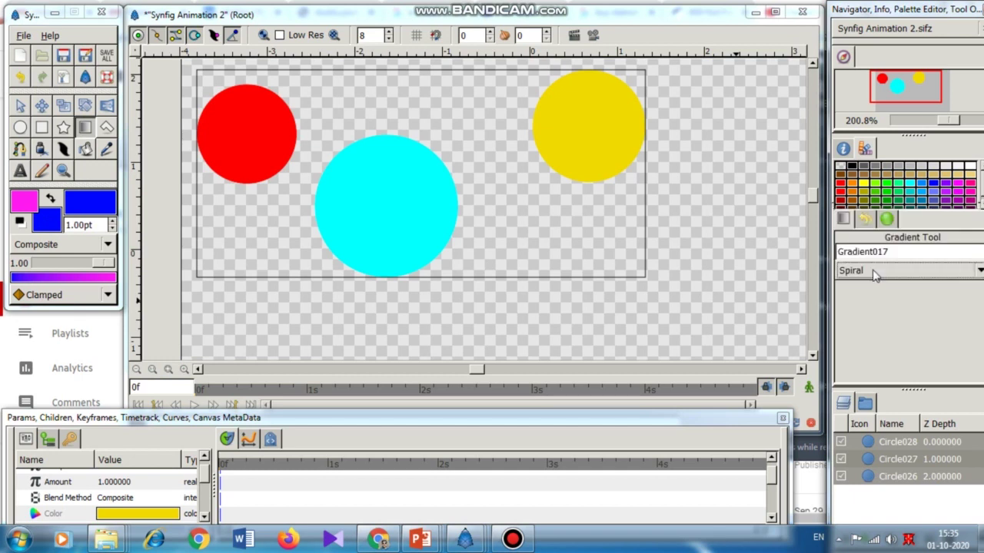
left_click_drag(480, 212, 495, 218)
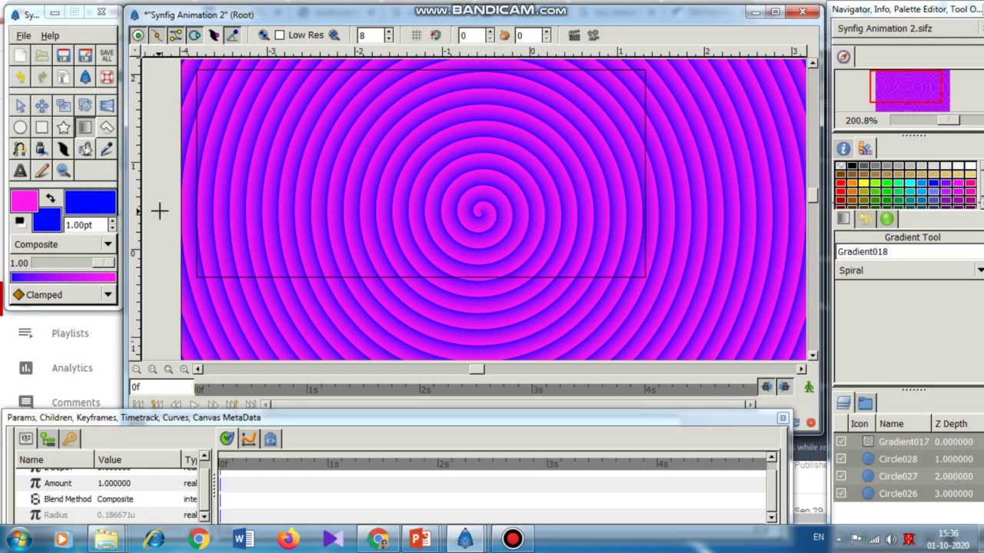
Step: Select only the spiral gradient layer, with the Transform tool active
left_click(20, 106)
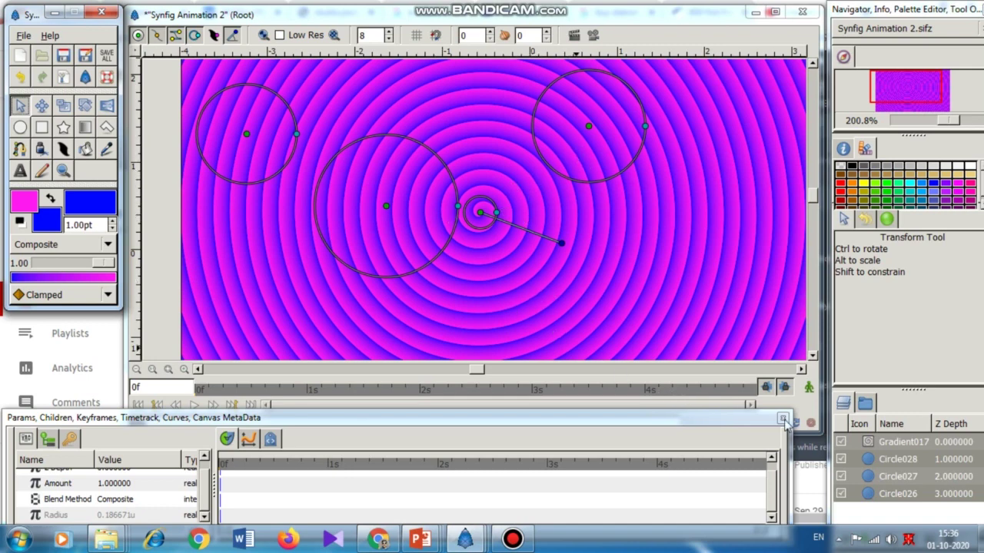
left_click(858, 449)
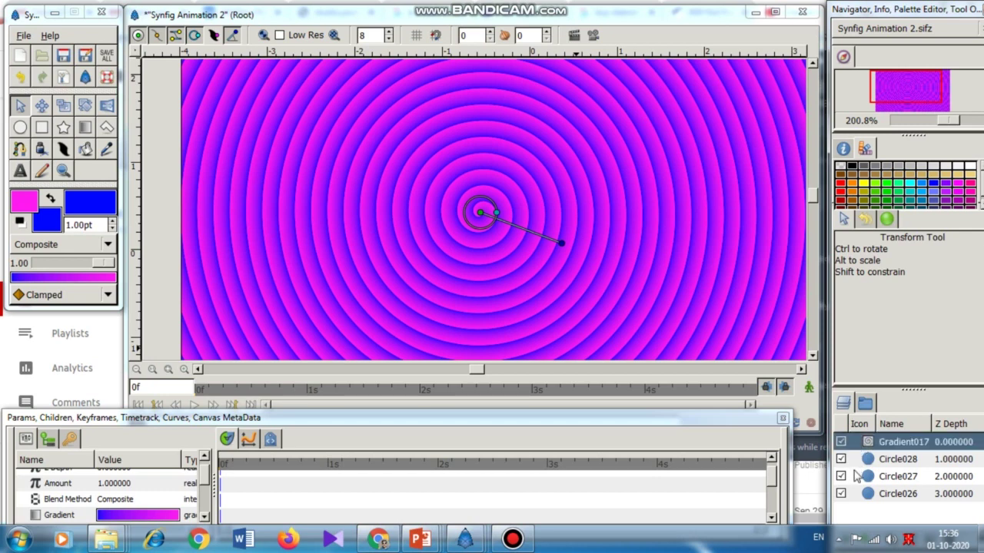
left_click_drag(857, 455, 856, 476)
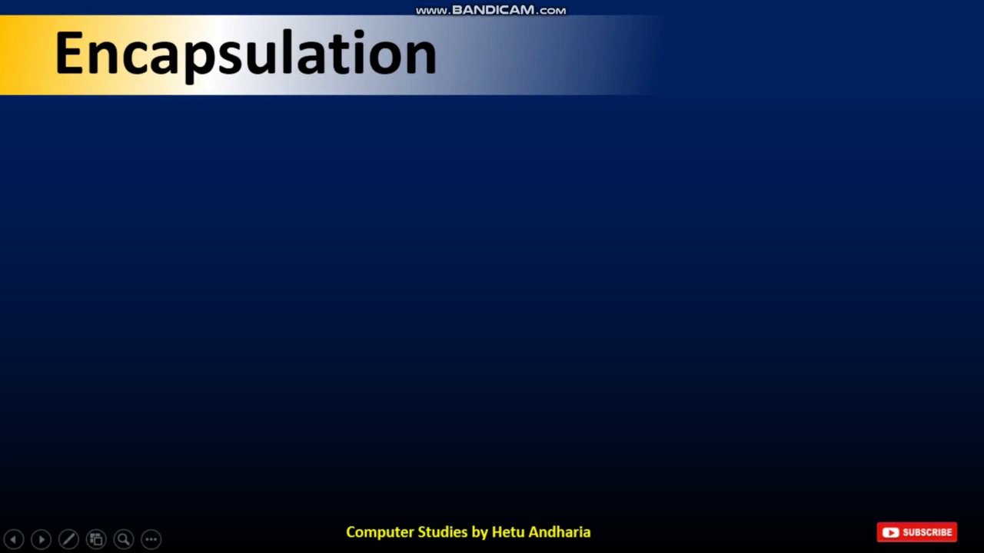
key("Right")
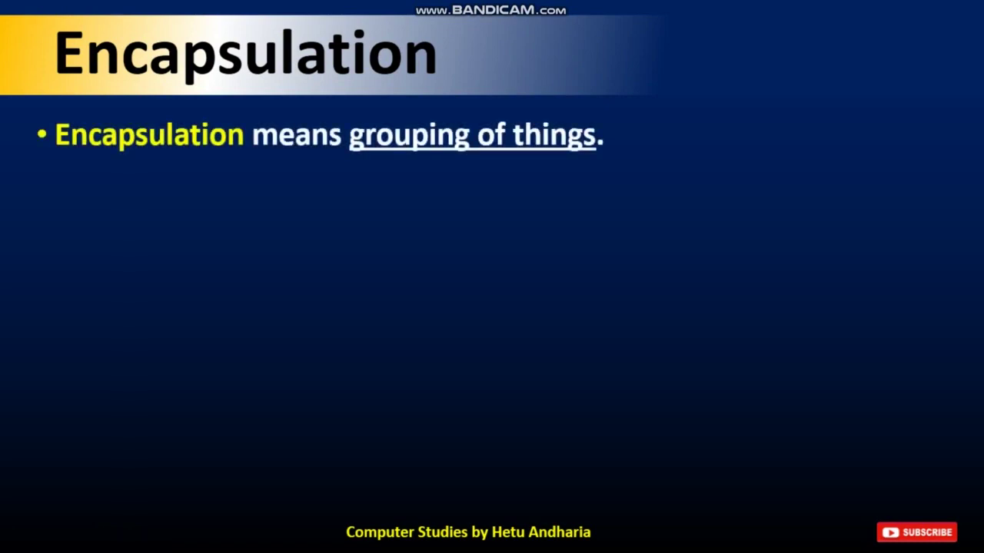
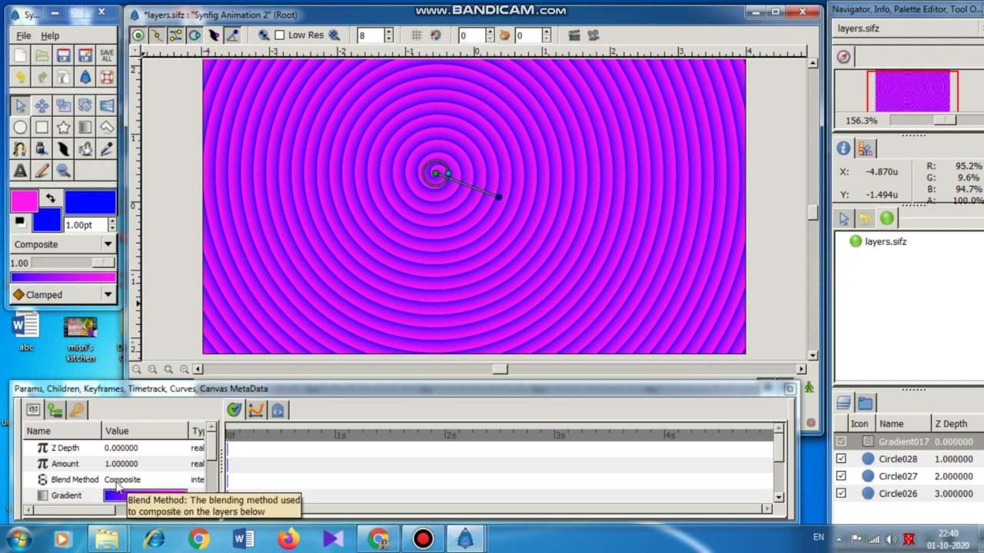
Step: Set the spiral gradient layer's blend method to Straight Onto and deselect the layer
left_click(120, 487)
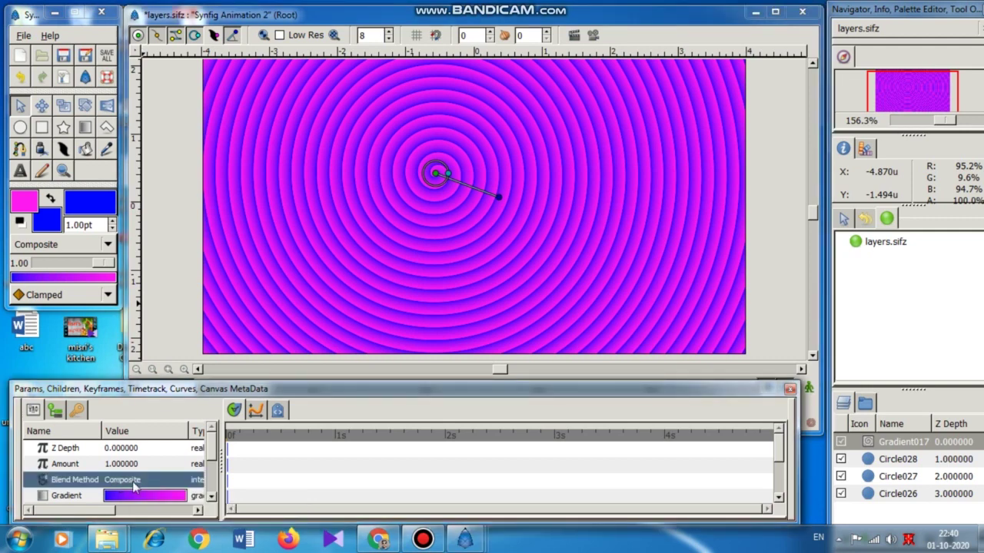
left_click(137, 486)
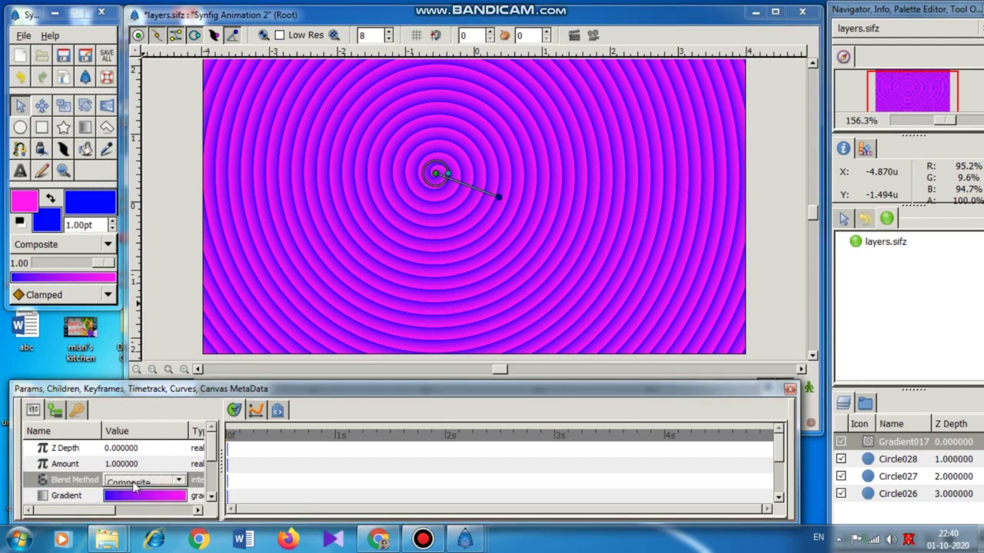
left_click(176, 482)
scroll(146, 530, "down", 2)
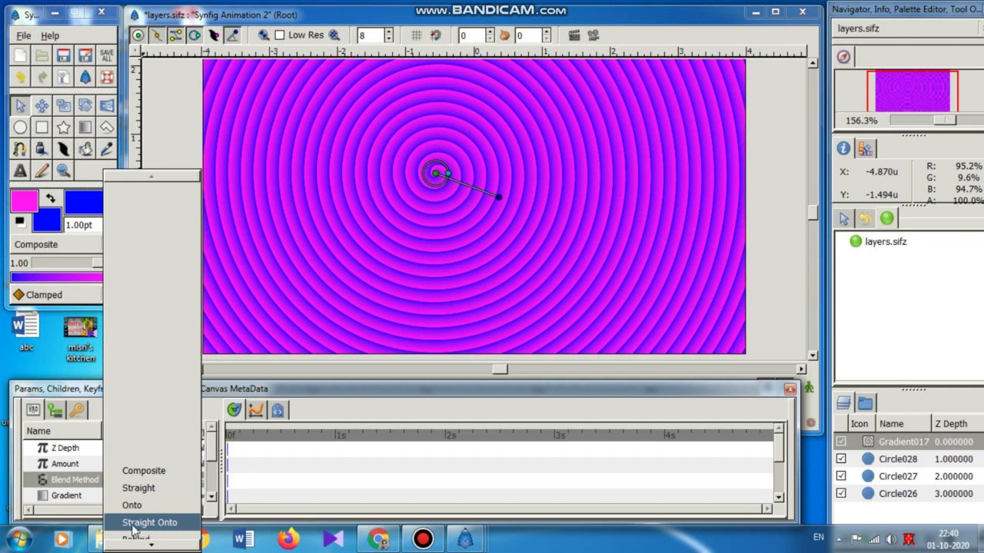
left_click(132, 529)
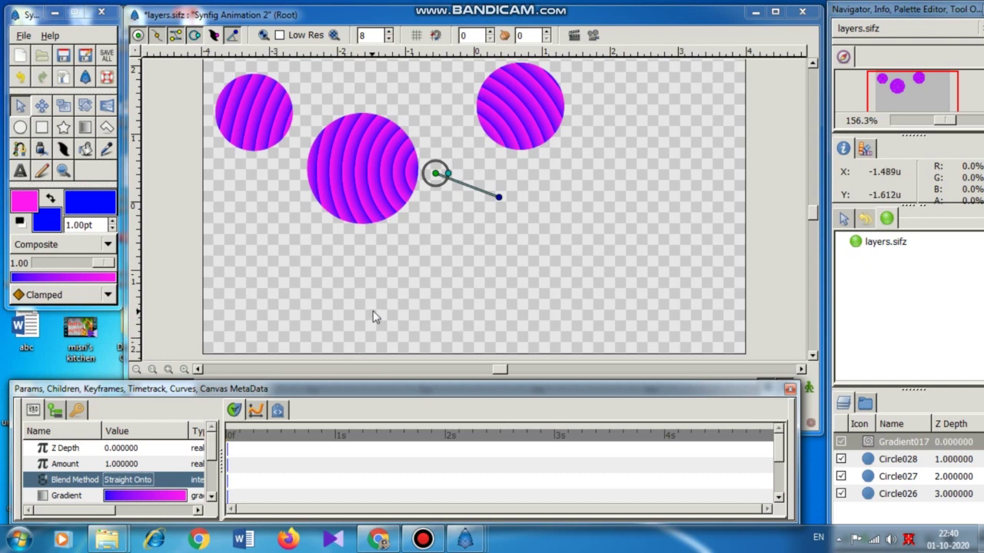
left_click(332, 329)
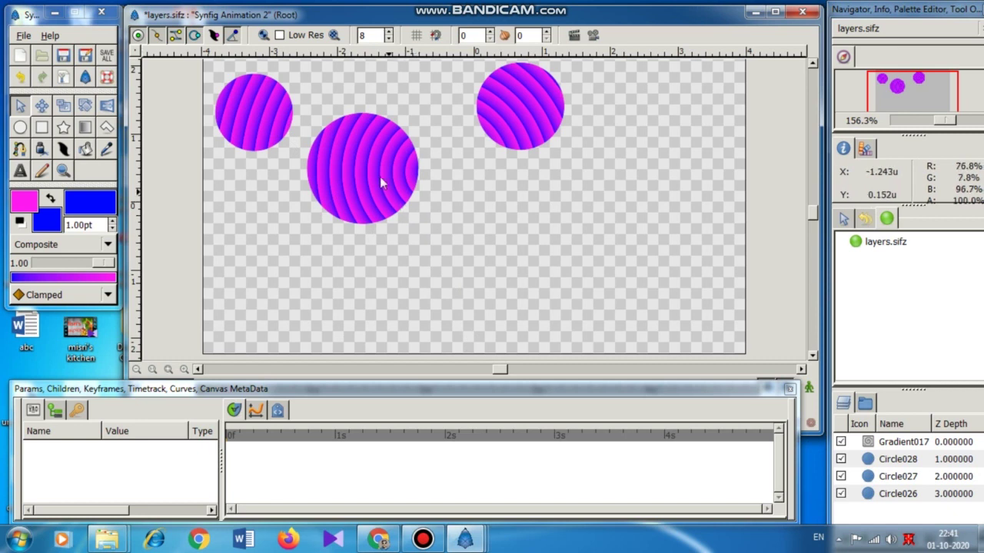
Step: Move the large middle circle down and to the right so its upper part covers the spiral's centre
left_click(375, 202)
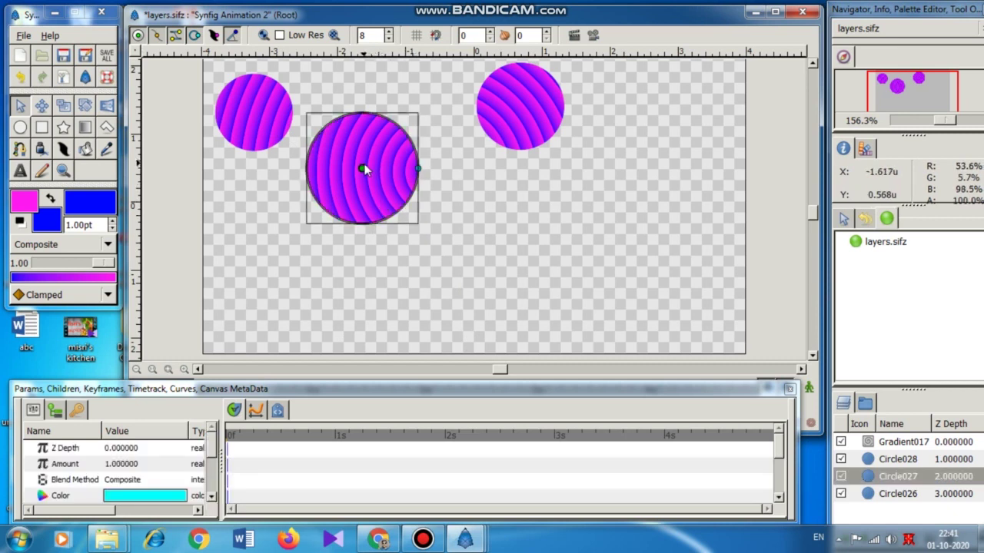
left_click_drag(364, 168, 448, 237)
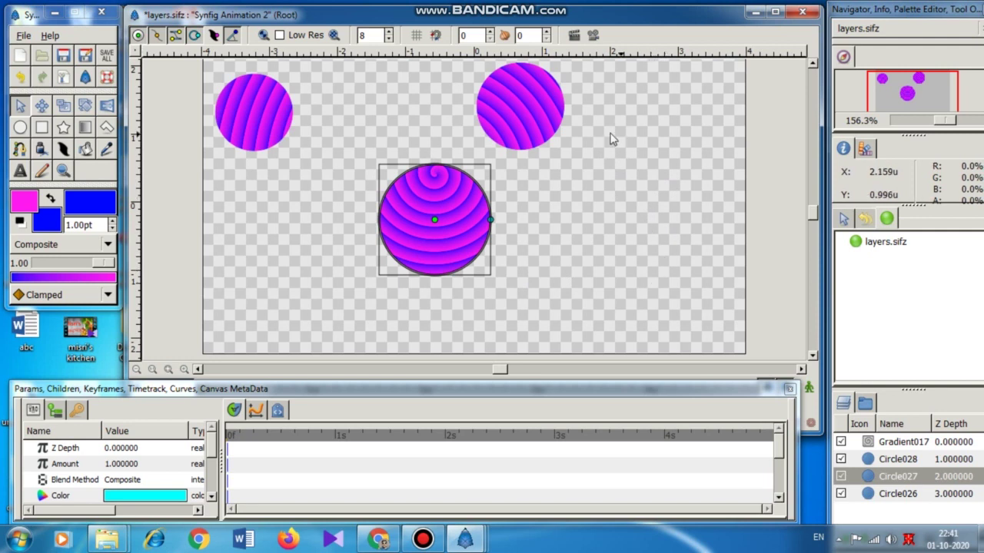
left_click(628, 209)
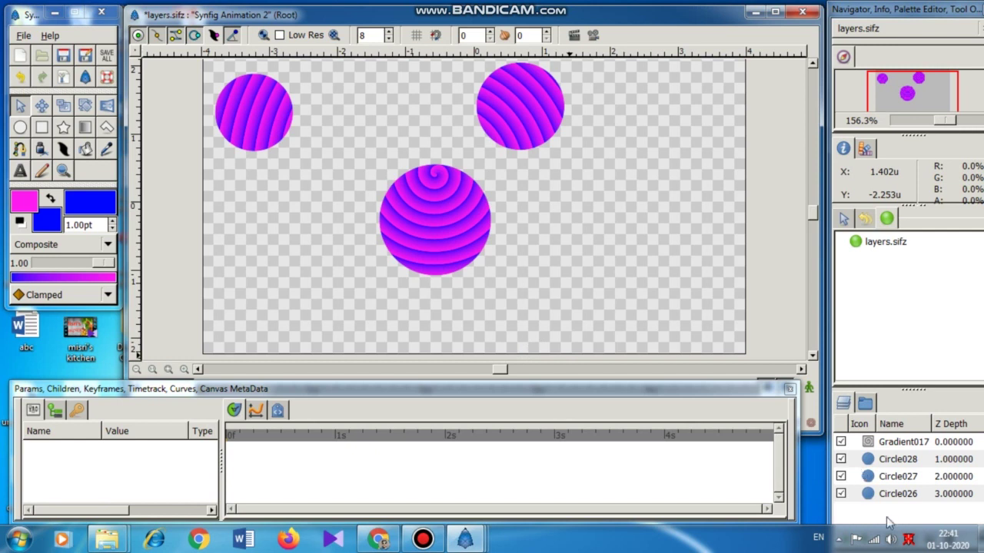
Step: Encapsulate the Gradient017 and Circle028 layers together and expand the resulting group to show its nested layers
left_click(886, 449)
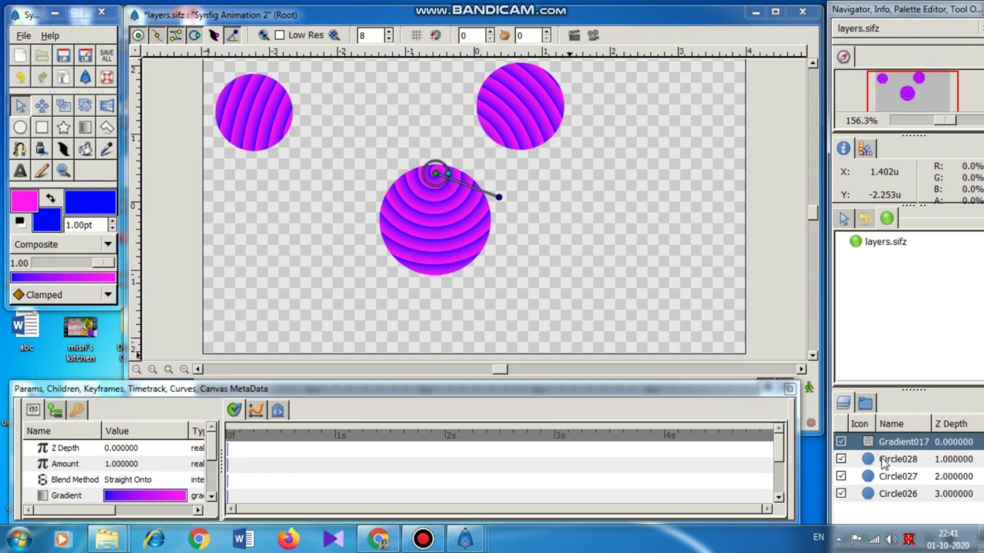
left_click(881, 459, "ctrl")
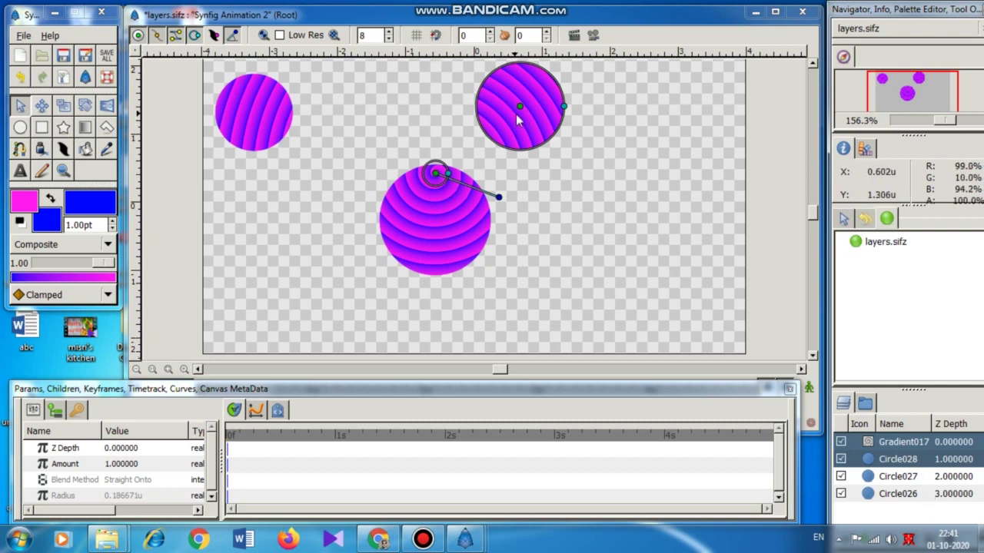
right_click(895, 456)
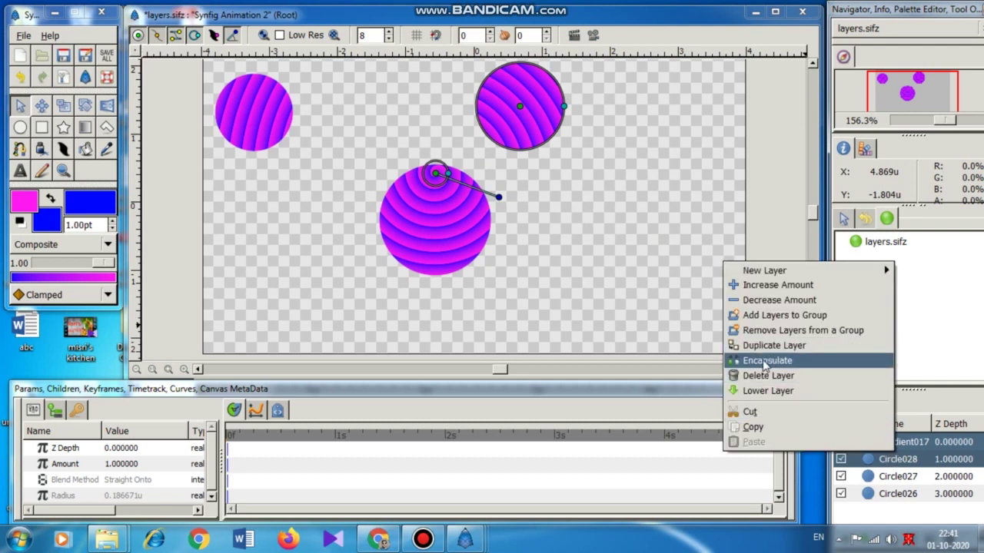
left_click(792, 366)
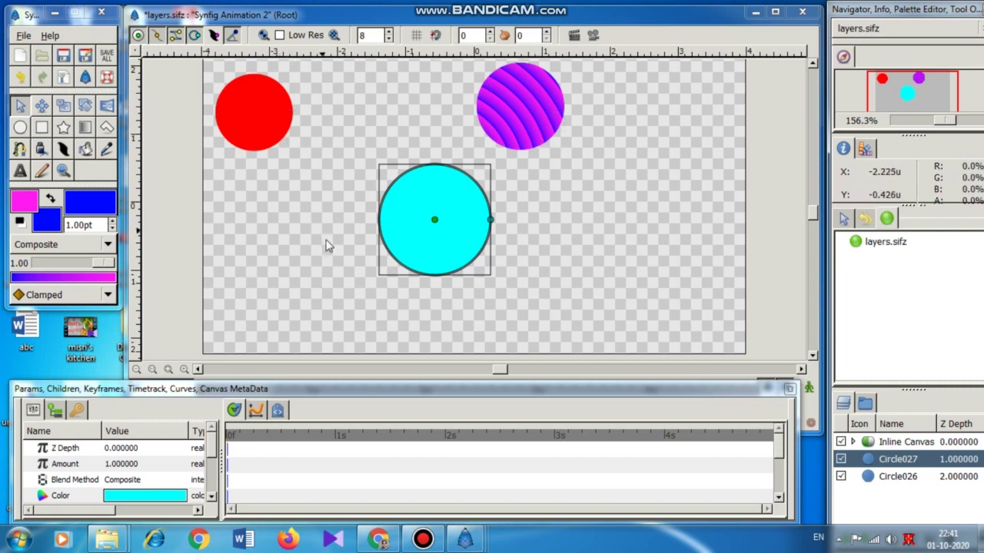
left_click(324, 301)
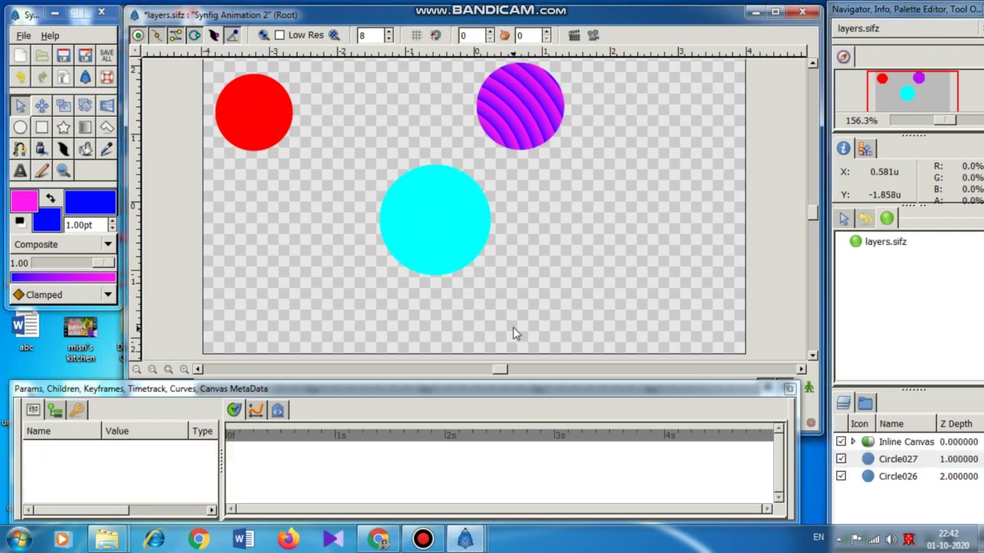
left_click(852, 443)
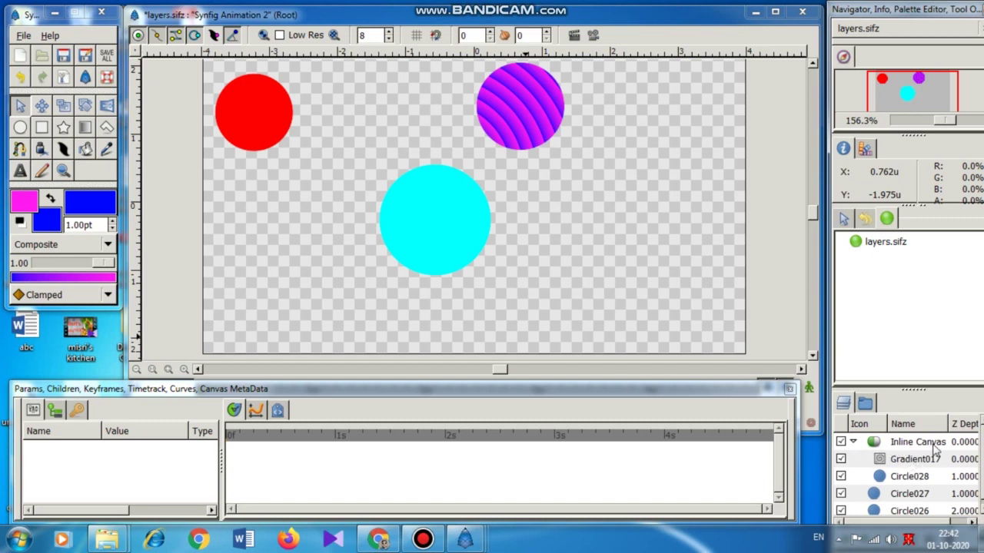
left_click(922, 524)
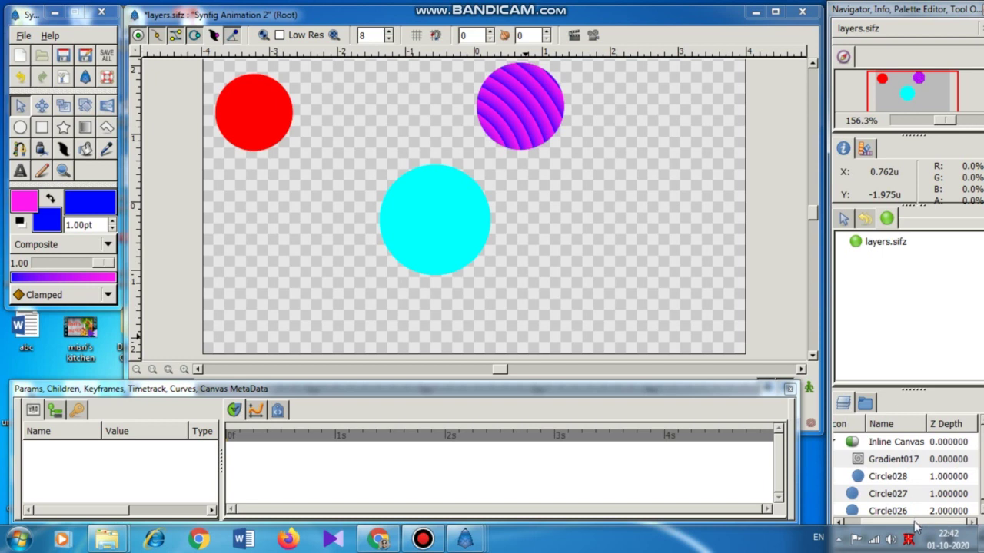
Step: Collapse the spiral circle's group, add a Radial Blur layer directly above Circle027, and deselect it
left_click_drag(916, 525, 895, 526)
left_click(853, 443)
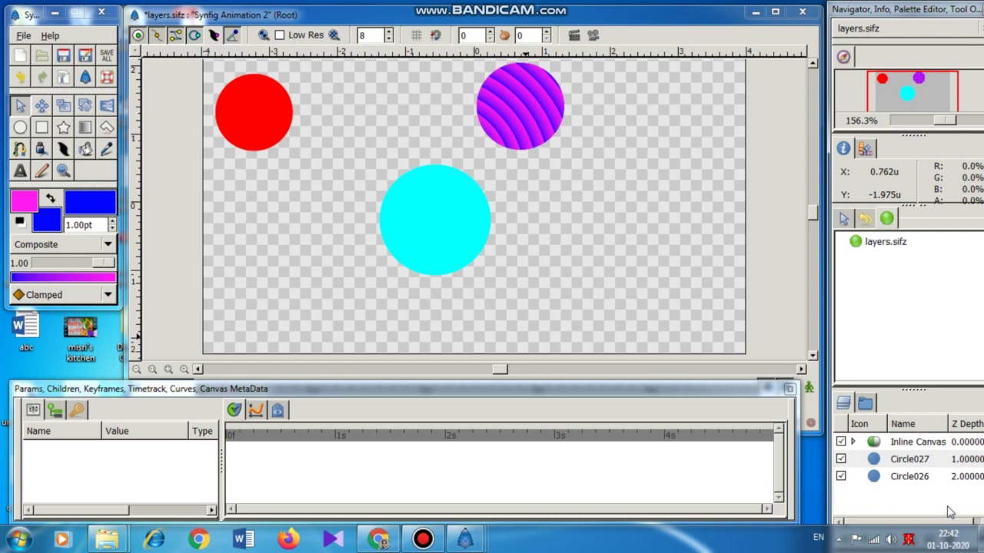
left_click(885, 461)
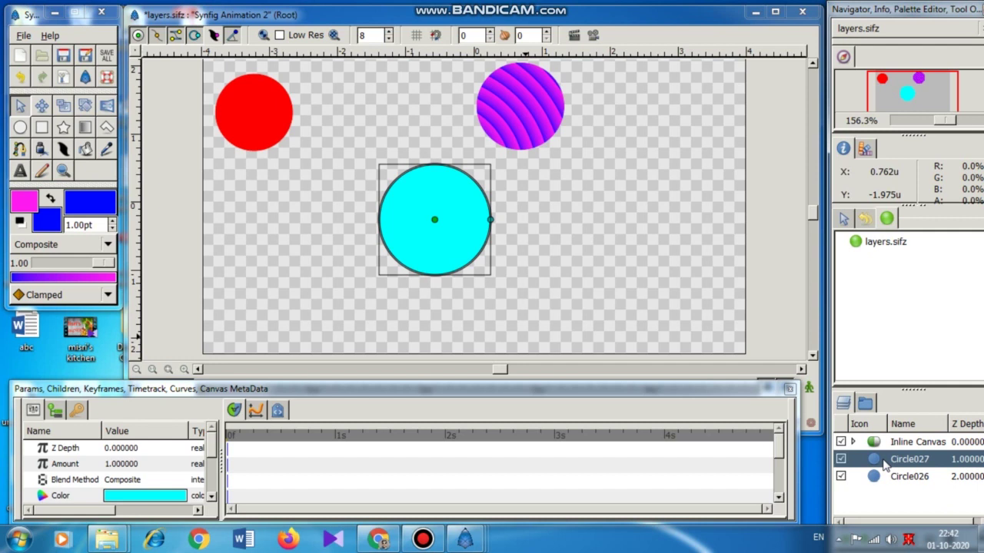
right_click(884, 463)
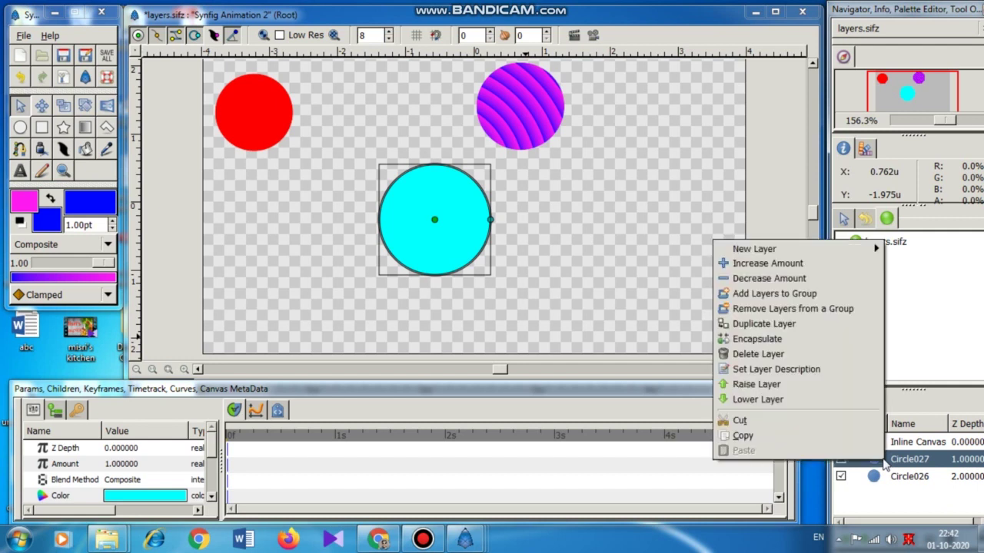
mouse_move(761, 249)
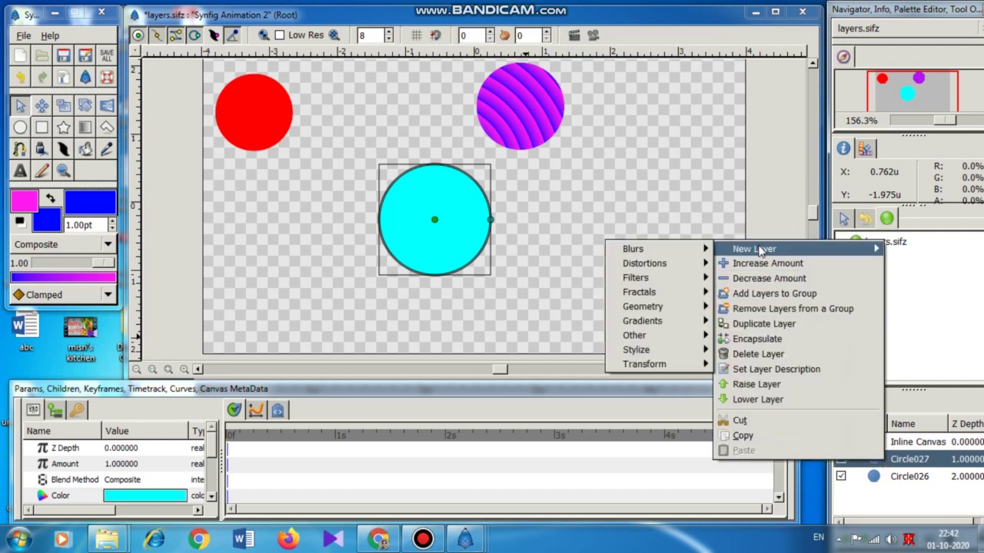
mouse_move(691, 249)
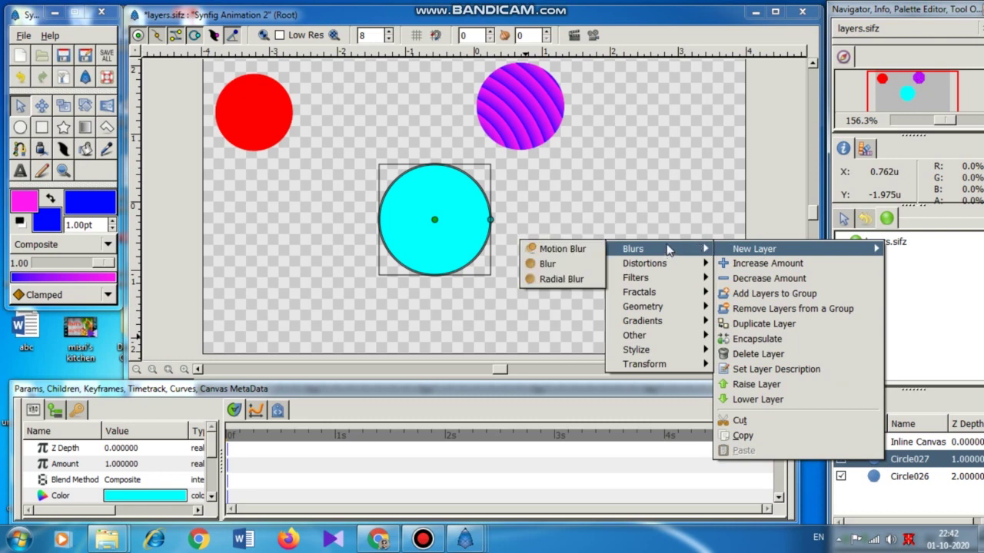
left_click(561, 280)
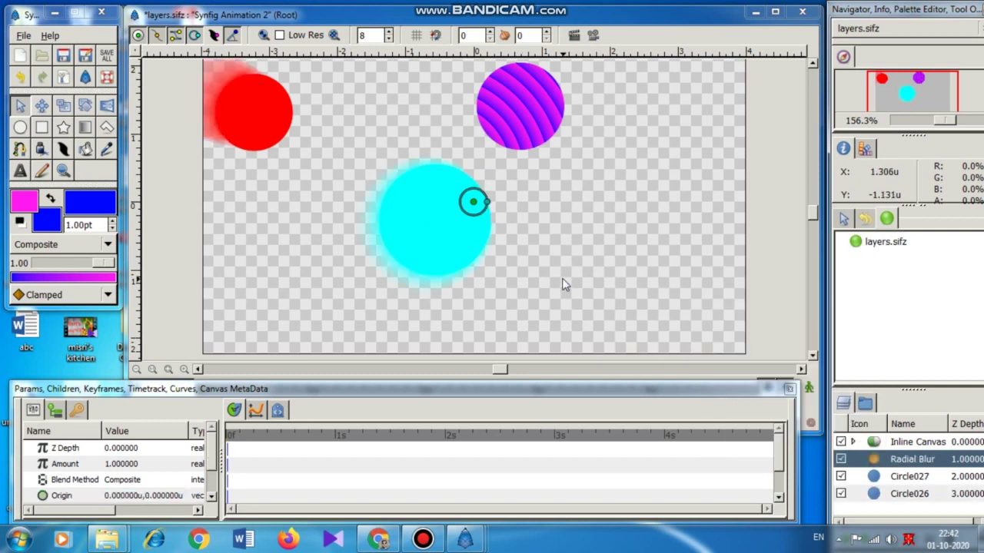
left_click(601, 267)
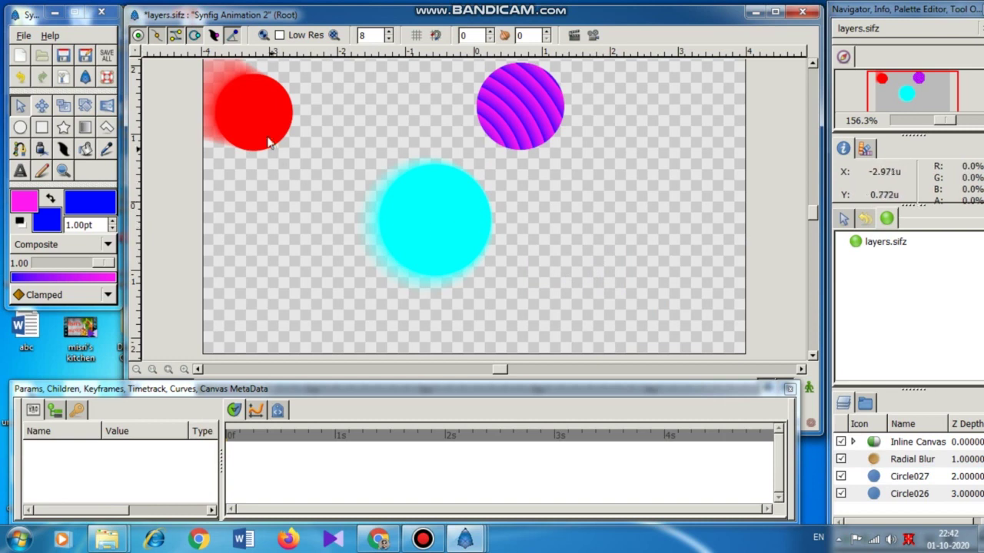
Step: Move the red circle slightly right and down by its centre handle, then deselect it
left_click(252, 121)
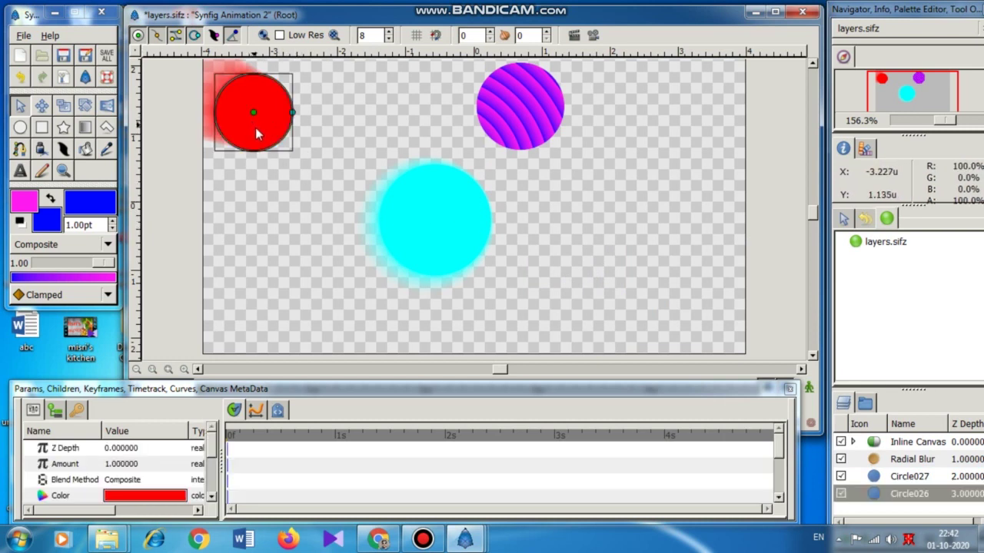
left_click_drag(254, 113, 288, 126)
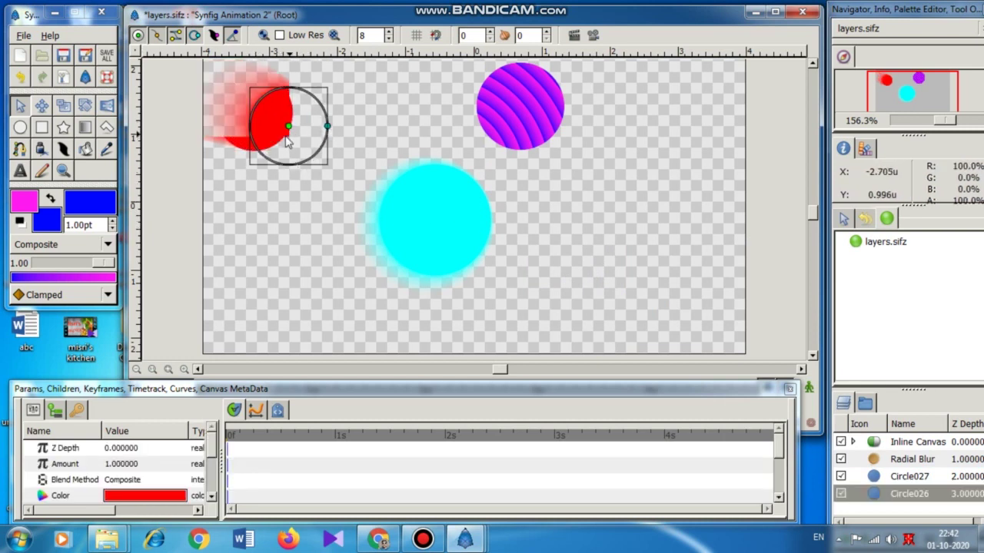
left_click(302, 297)
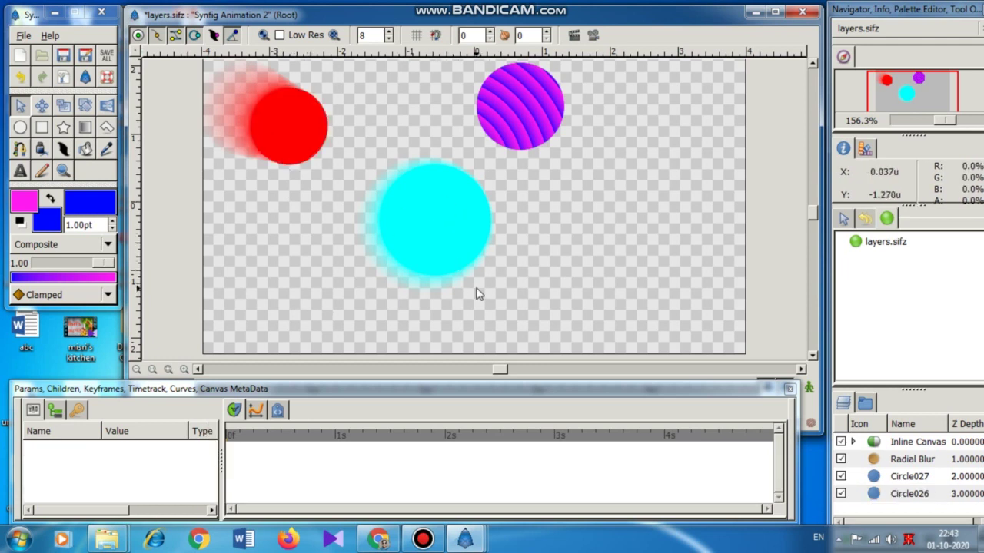
Step: Encapsulate the Radial Blur and Circle027 layers together and clear the selection
left_click(901, 461)
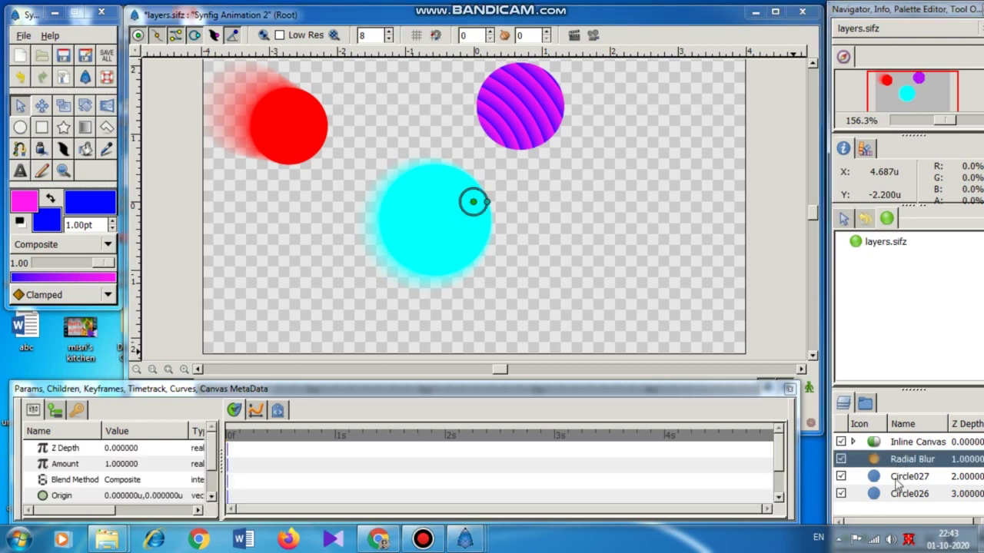
left_click(899, 478, "ctrl")
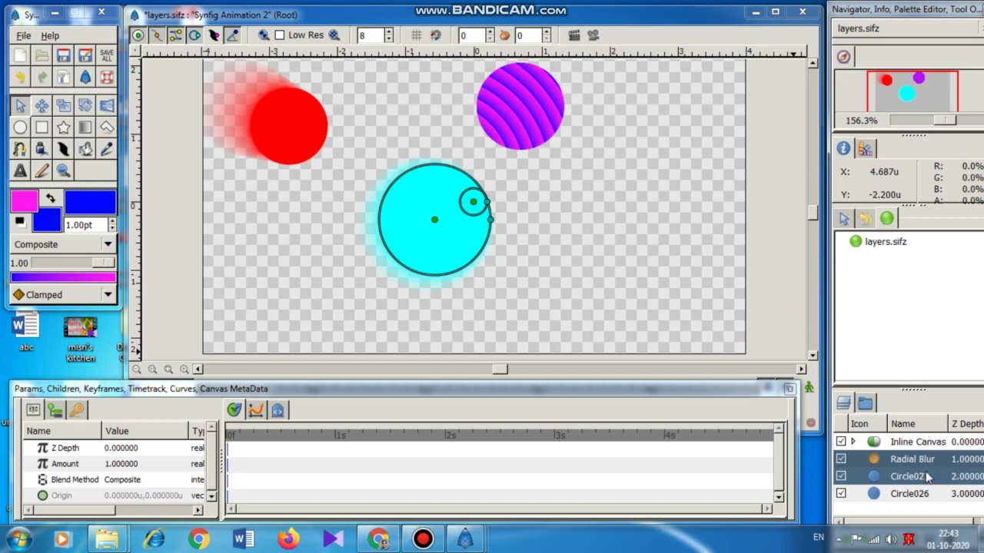
right_click(927, 478)
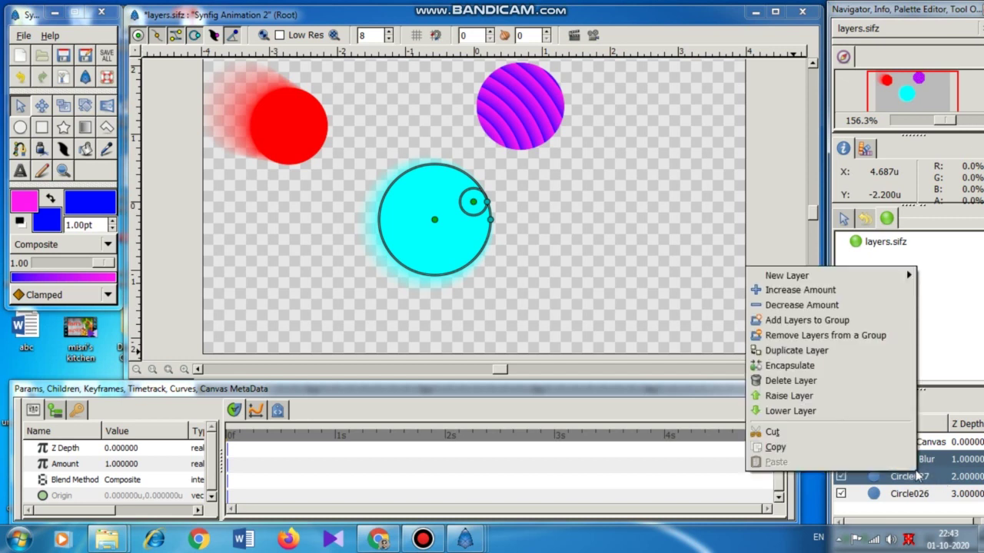
left_click(806, 367)
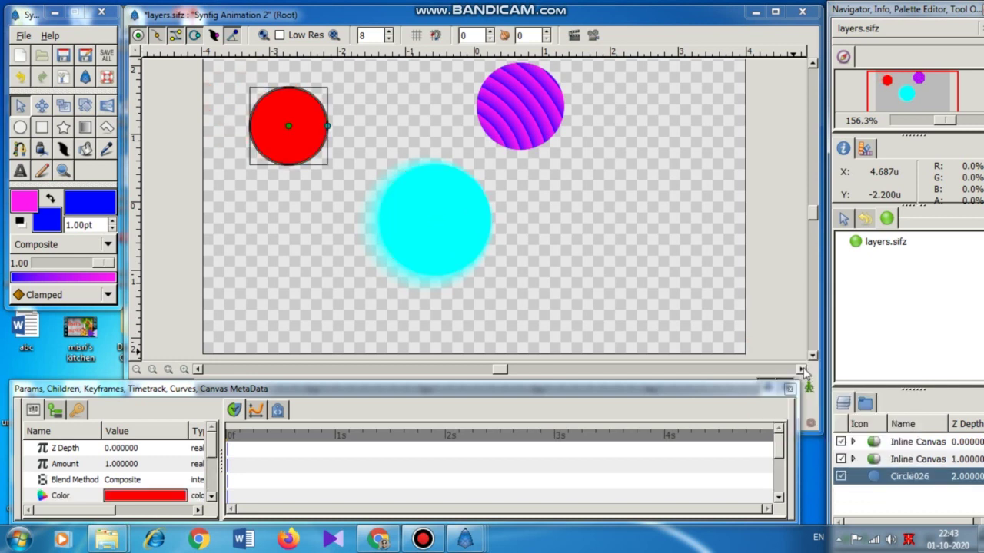
left_click(638, 269)
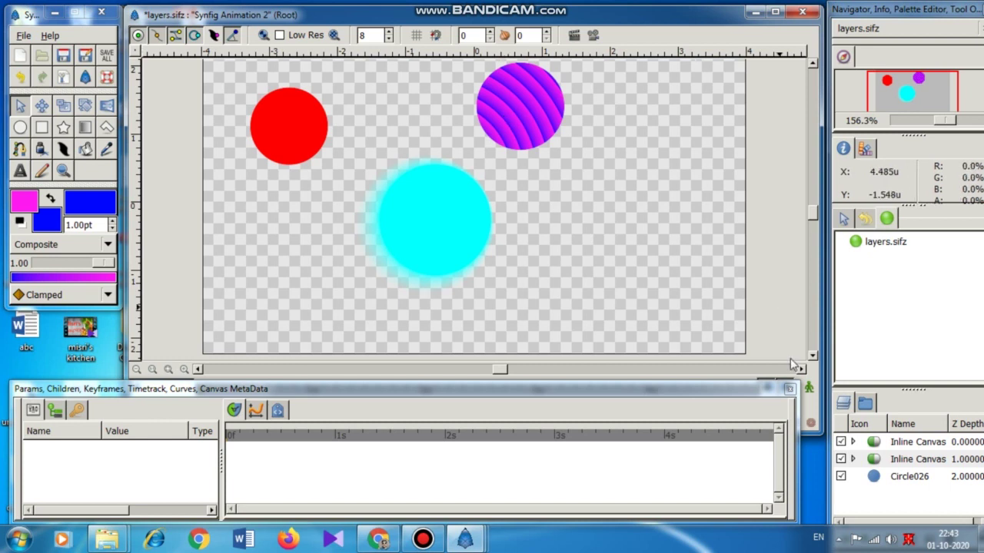
Step: Rename the Circle026 layer as "red circle"
right_click(915, 483)
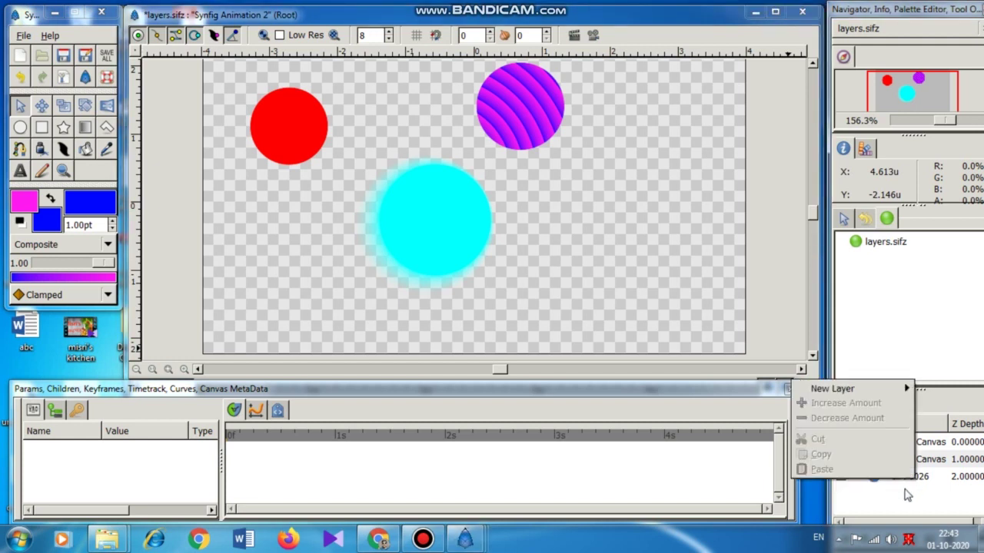
double_click(908, 478)
key("Return")
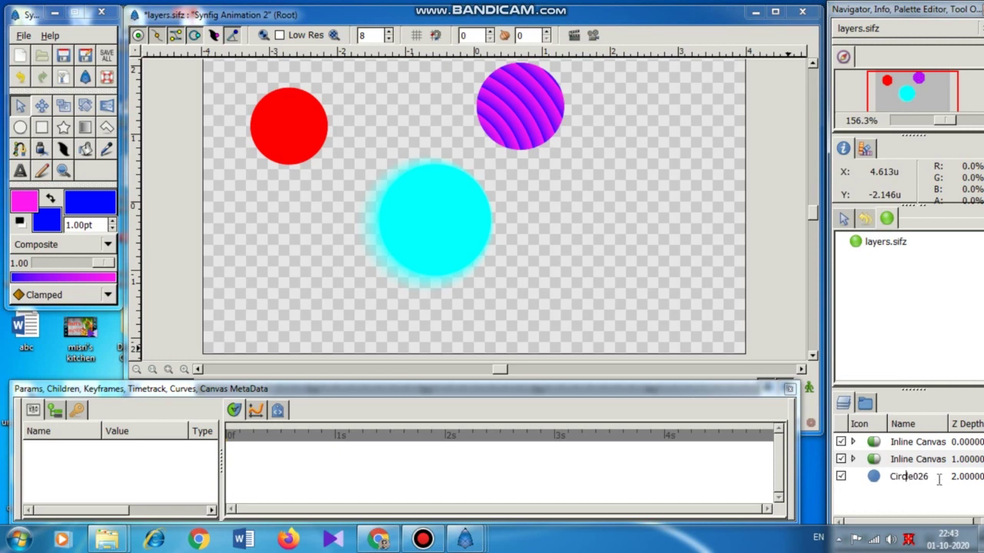
key("Delete")
key("Delete")
key("Delete")
key("Delete")
key("Delete")
key("BackSpace")
key("BackSpace")
key("BackSpace")
key("BackSpace")
type("red circle")
left_click(936, 500)
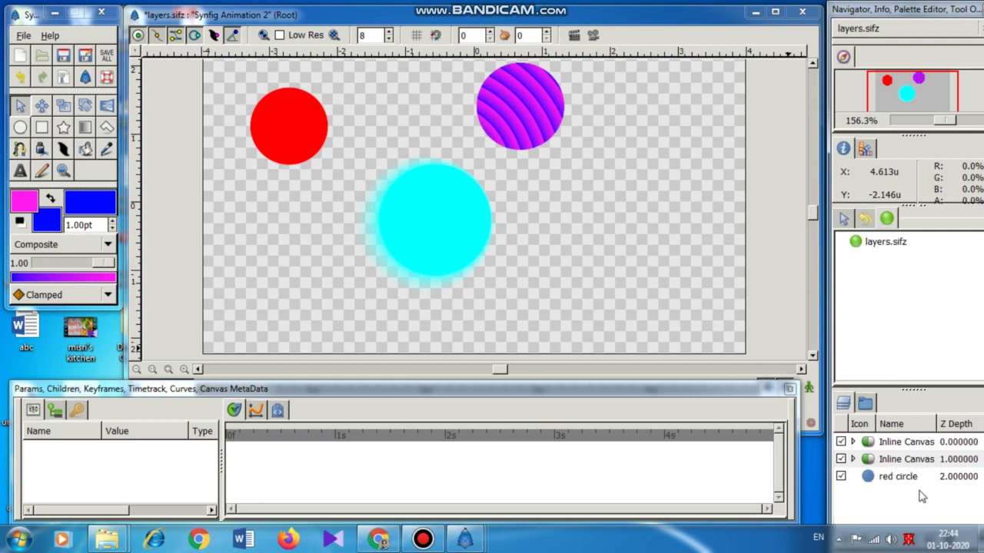
Step: Select the inline canvas holding the blurred cyan circle and open its name for editing
left_click(897, 460)
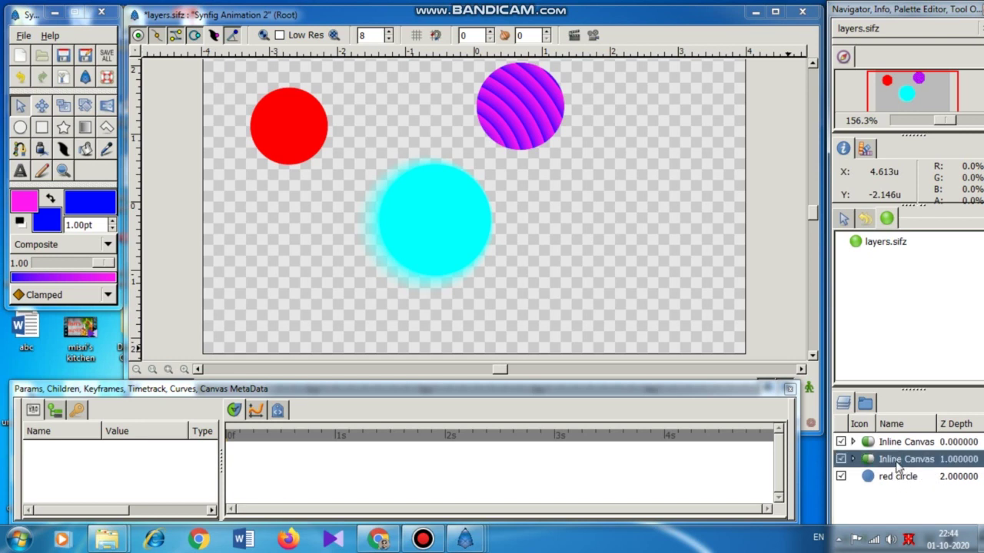
left_click(898, 460)
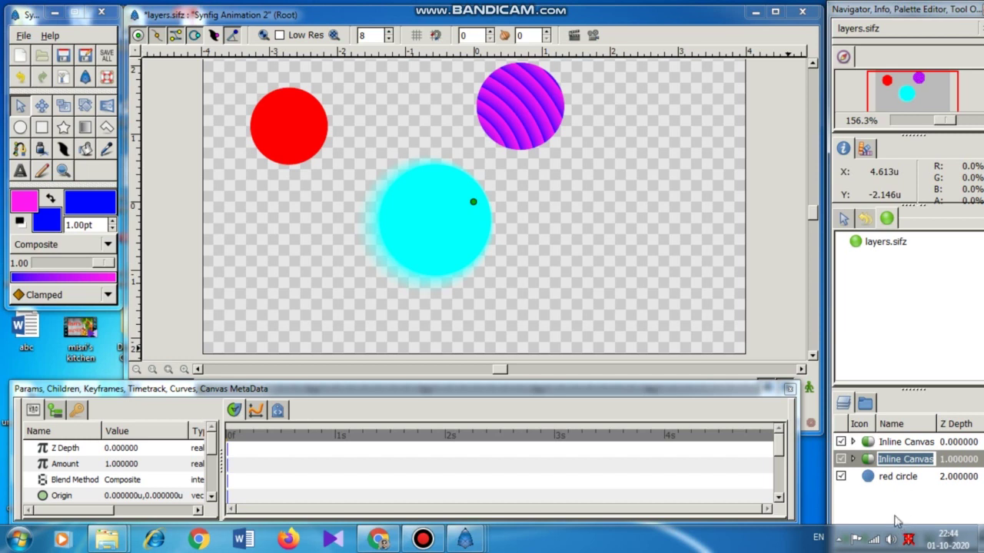
key("Return")
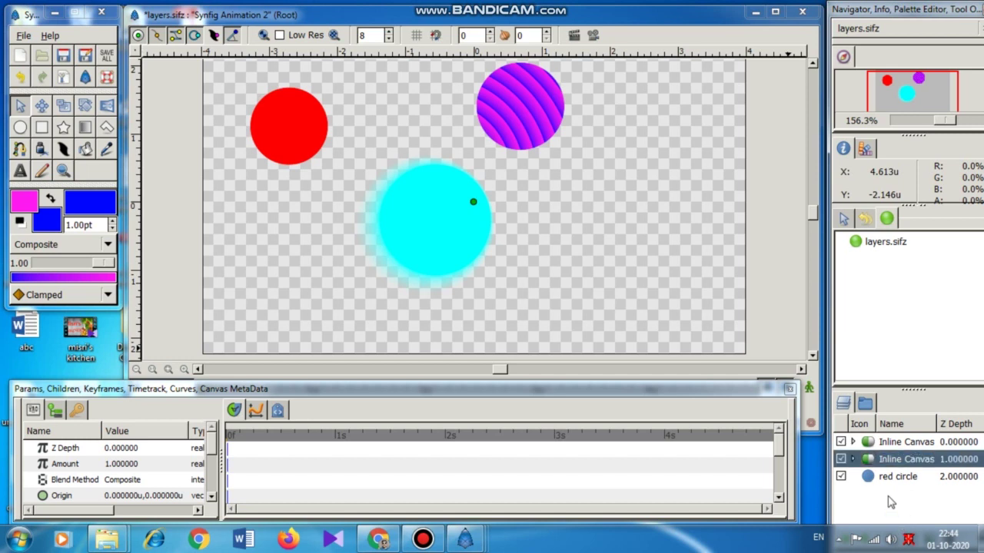